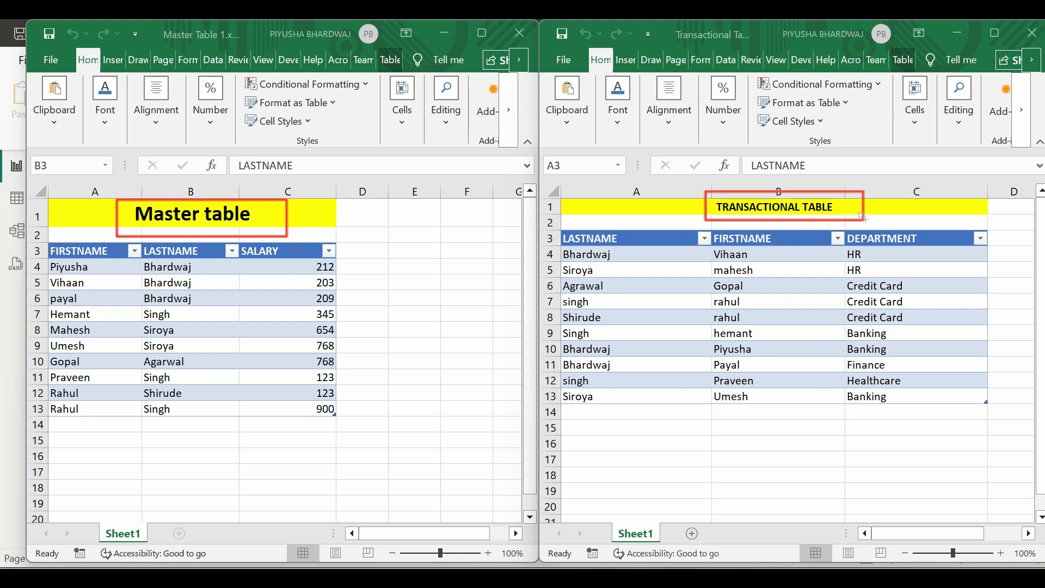
left_click_drag(47, 246, 214, 260)
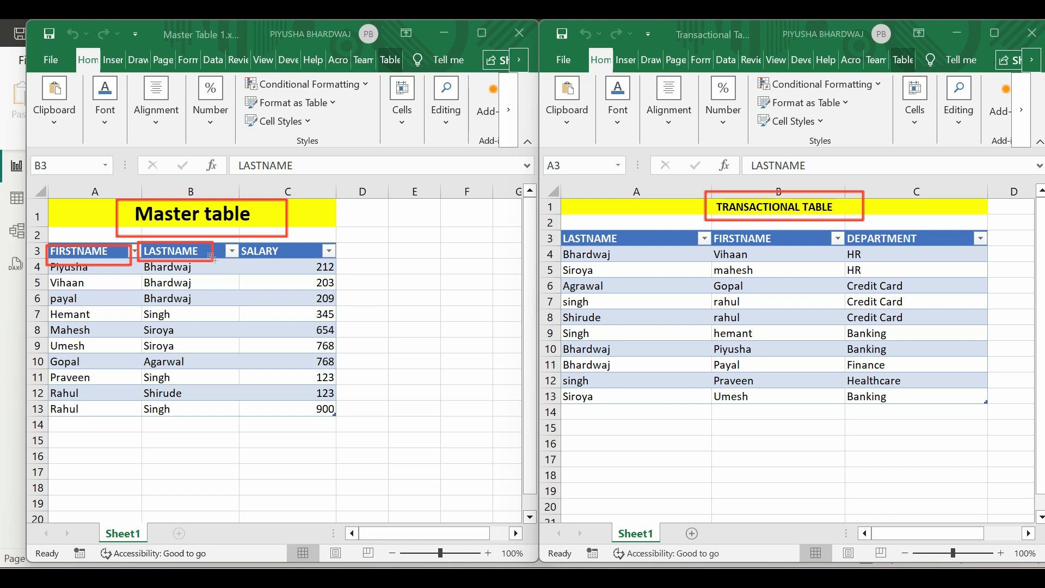
left_click_drag(709, 234, 784, 245)
left_click_drag(555, 229, 628, 250)
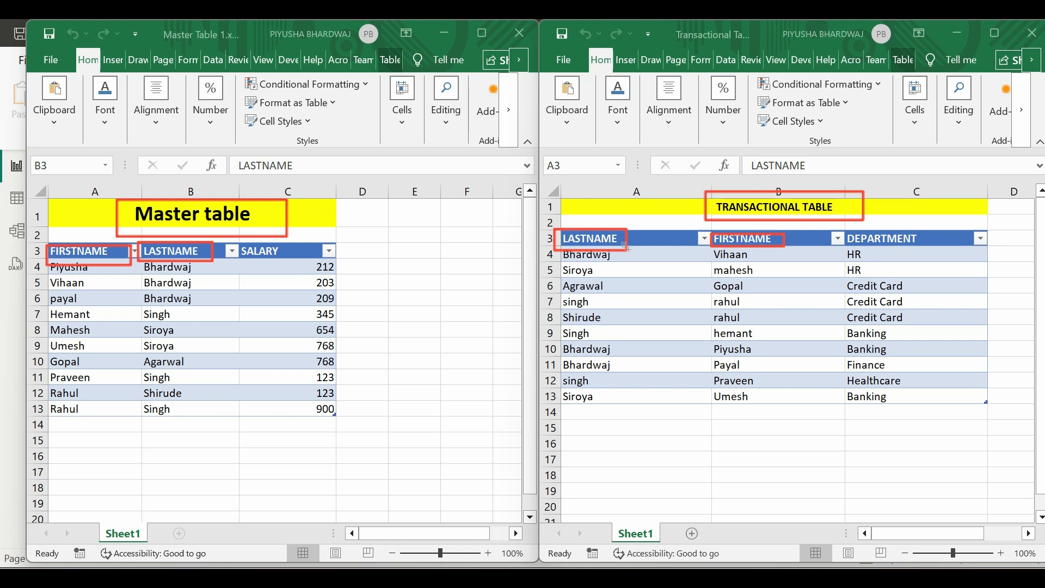
Sort the master and transactional tables by LASTNAME from Z to A
left_click(704, 239)
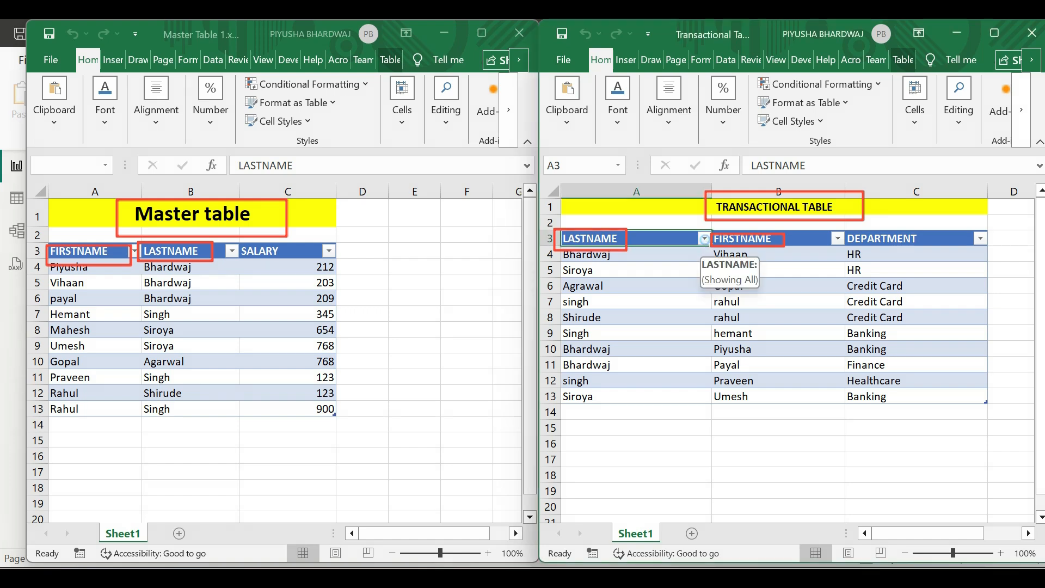
left_click(703, 238)
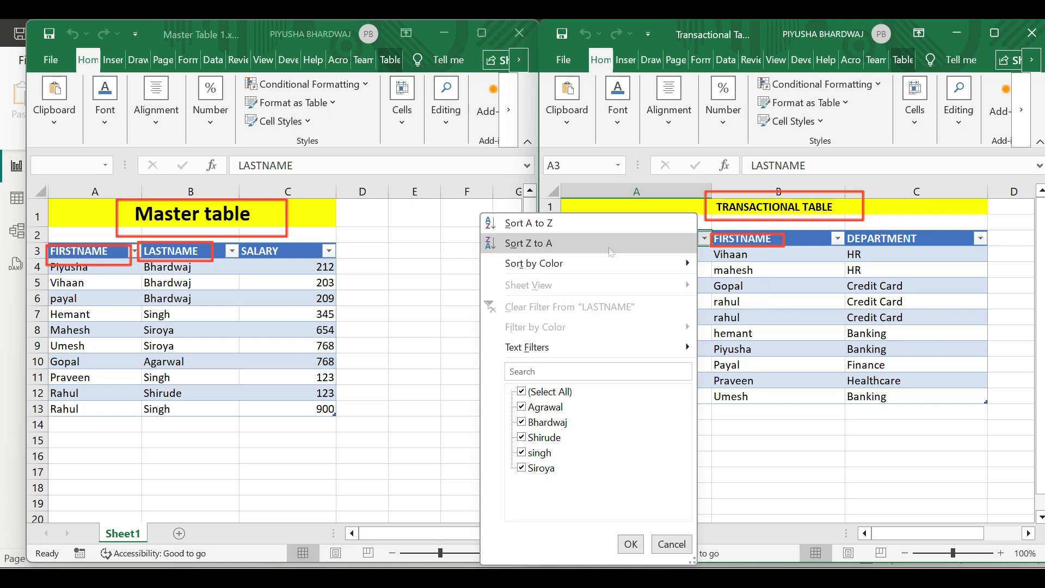
key("Escape")
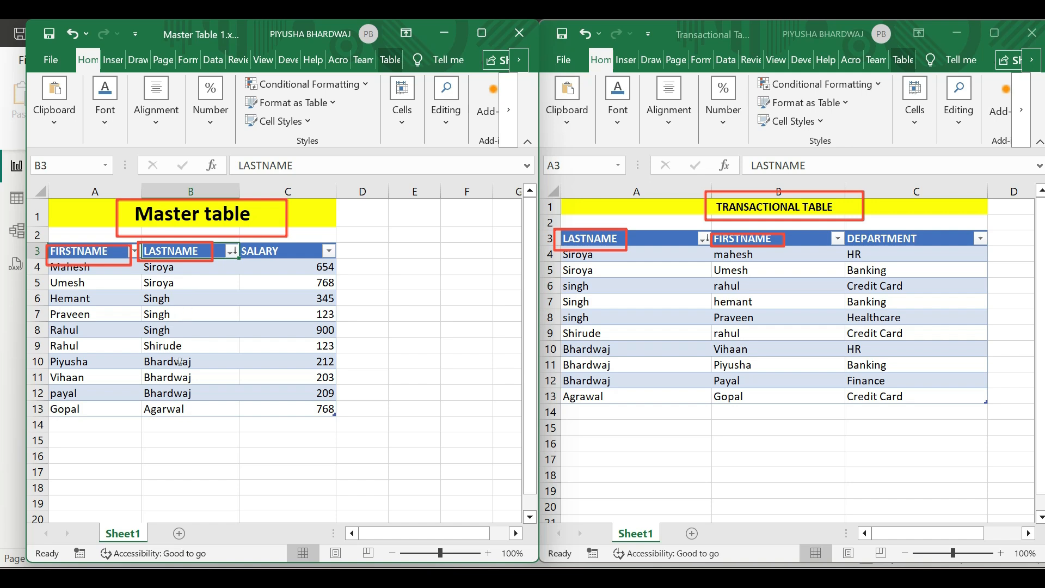
mouse_move(563, 362)
left_mouse_down()
mouse_move(580, 375)
mouse_move(631, 381)
left_mouse_up()
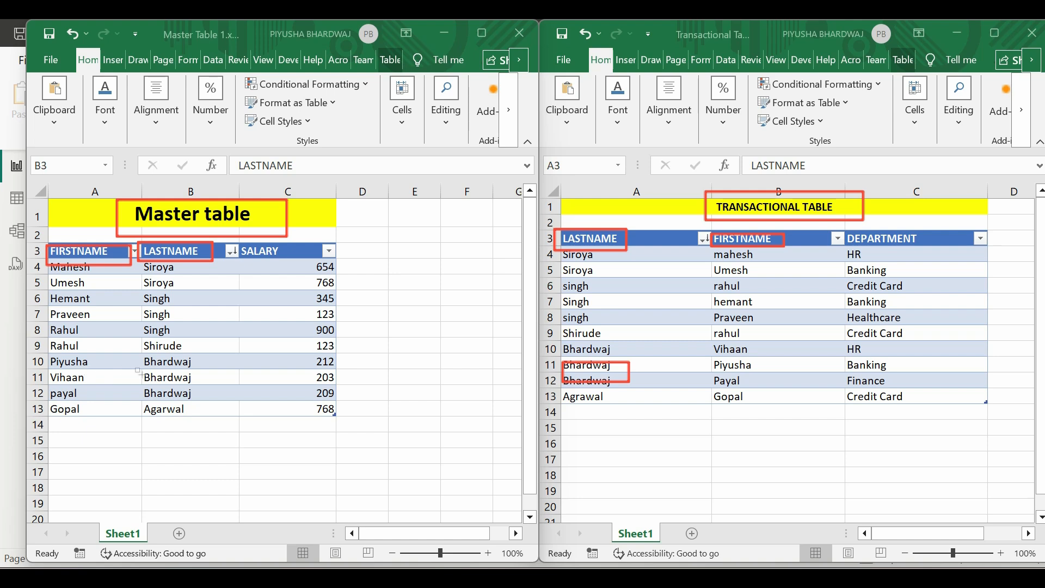
mouse_move(141, 354)
left_mouse_down()
mouse_move(184, 379)
mouse_move(206, 378)
left_mouse_up()
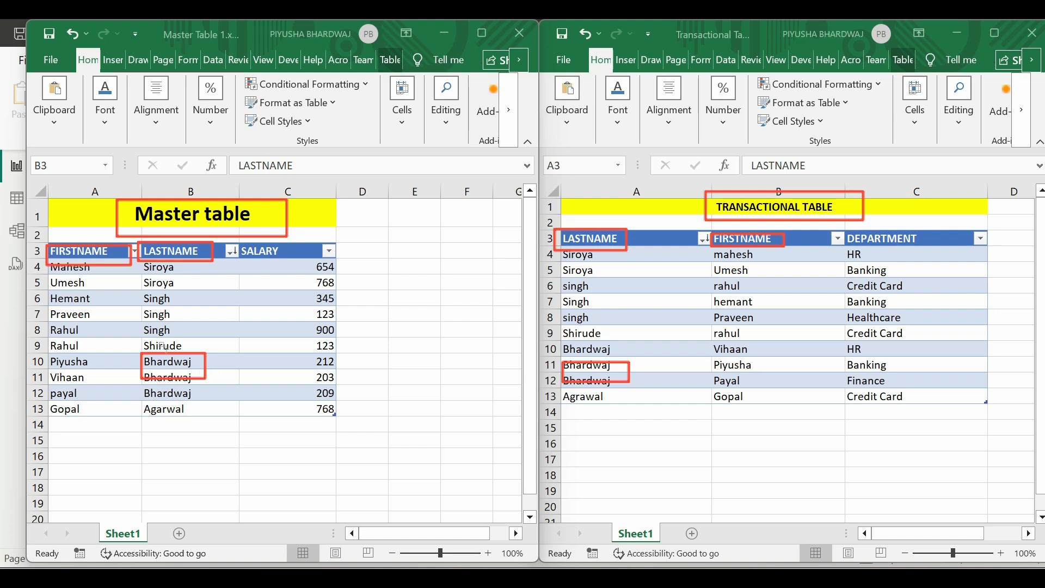
mouse_move(46, 354)
left_mouse_down()
mouse_move(71, 374)
mouse_move(96, 374)
left_mouse_up()
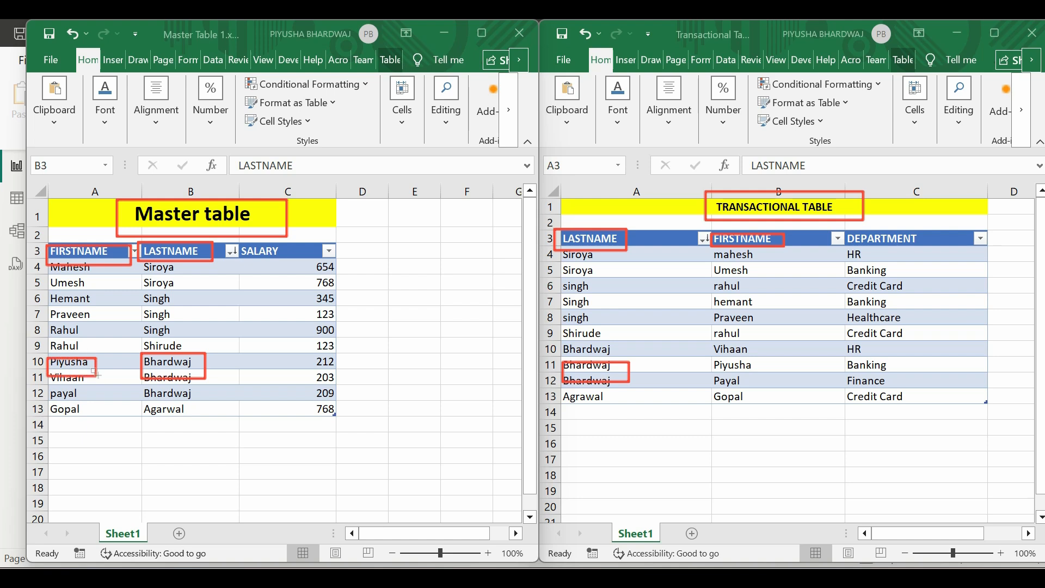
mouse_move(709, 356)
left_mouse_down()
mouse_move(721, 371)
mouse_move(761, 372)
left_mouse_up()
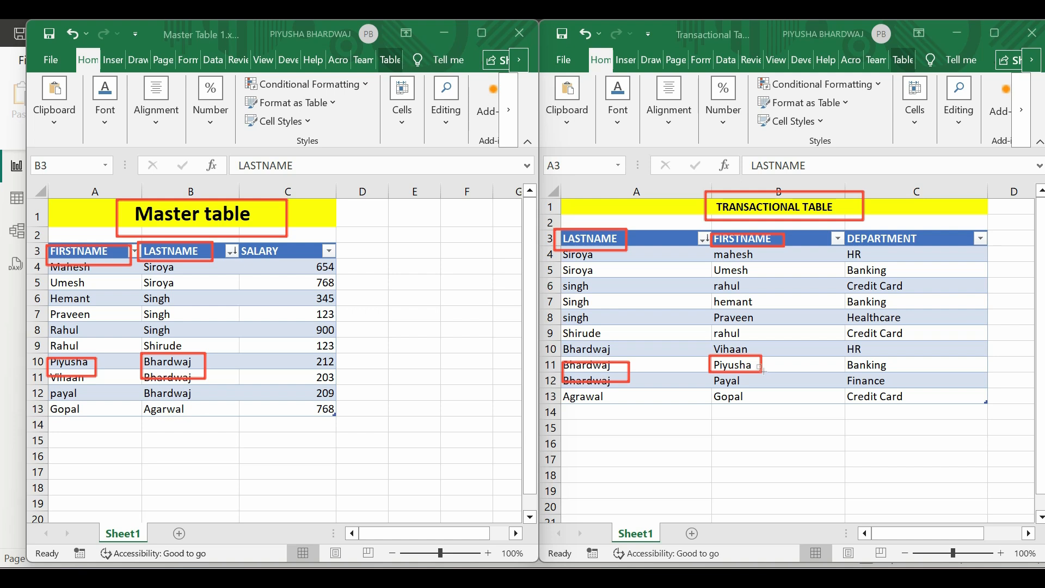
key("ctrl+z")
key("ctrl+z")
key("ctrl+z")
key("ctrl+z")
key("ctrl+z")
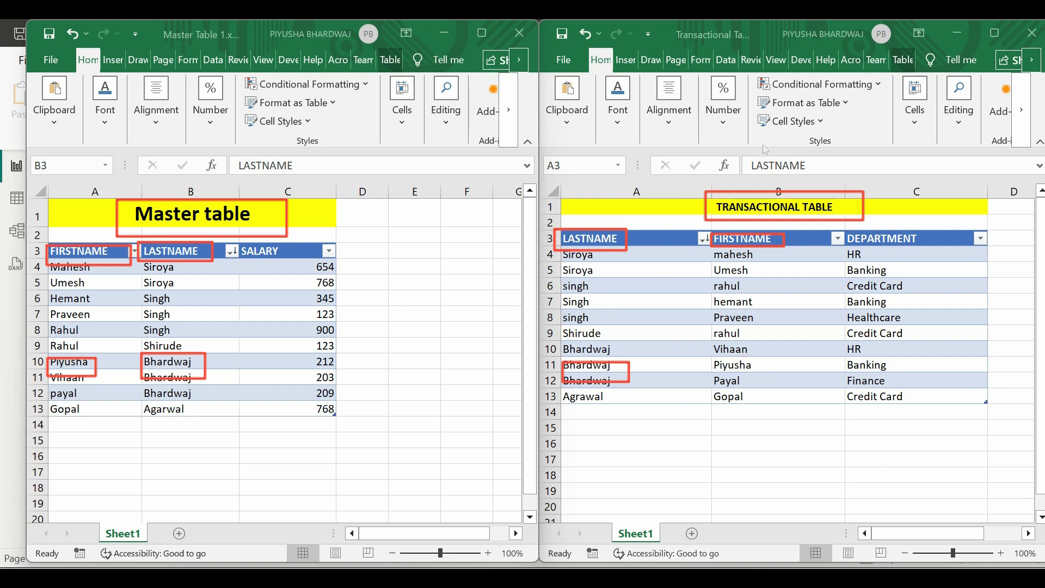
key("ctrl+z")
key("ctrl+z")
key("ctrl+z")
key("ctrl+z")
key("ctrl+z")
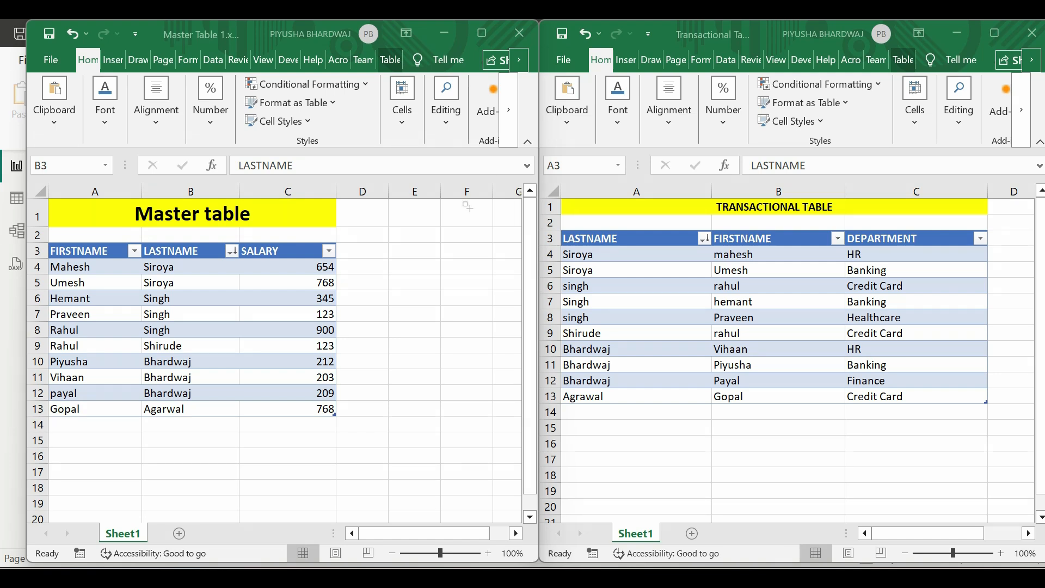
left_click_drag(238, 231, 298, 271)
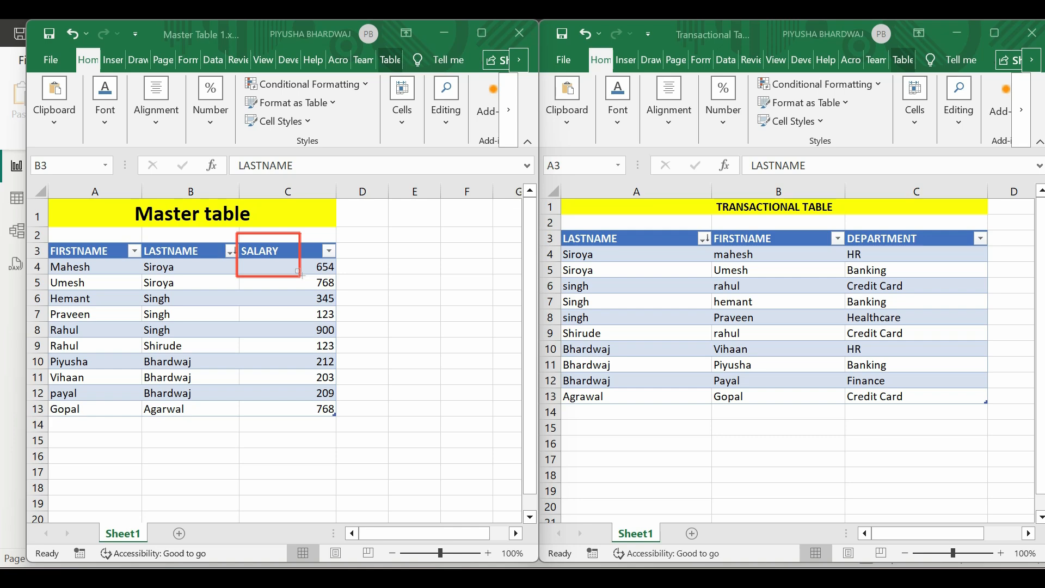
mouse_move(707, 194)
left_mouse_down()
mouse_move(812, 222)
mouse_move(844, 217)
left_mouse_up()
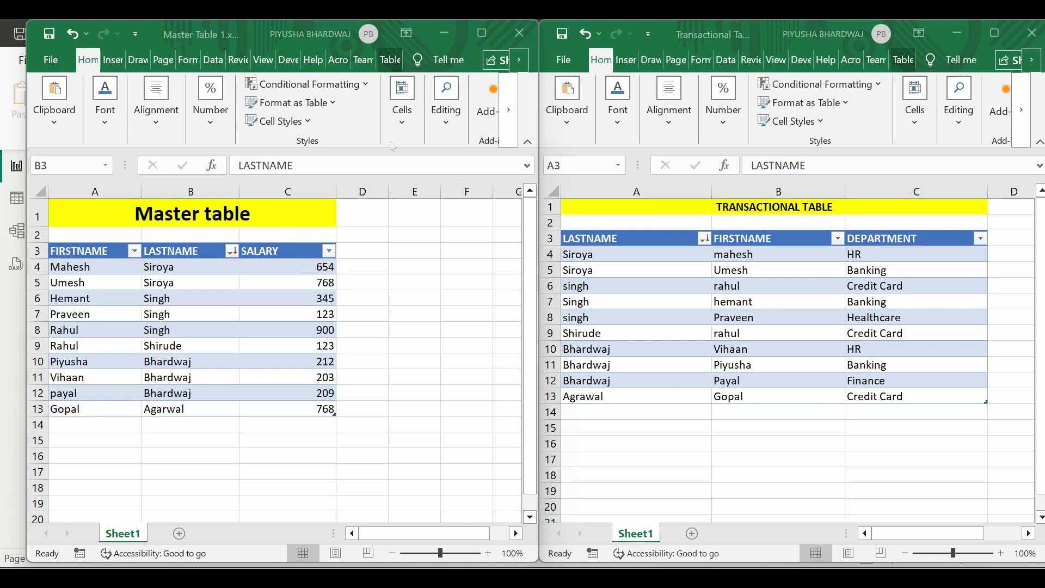
Close the Master Table 1 and Transactional Table 1 workbooks
left_click(520, 33)
left_click(1032, 33)
left_click(851, 418)
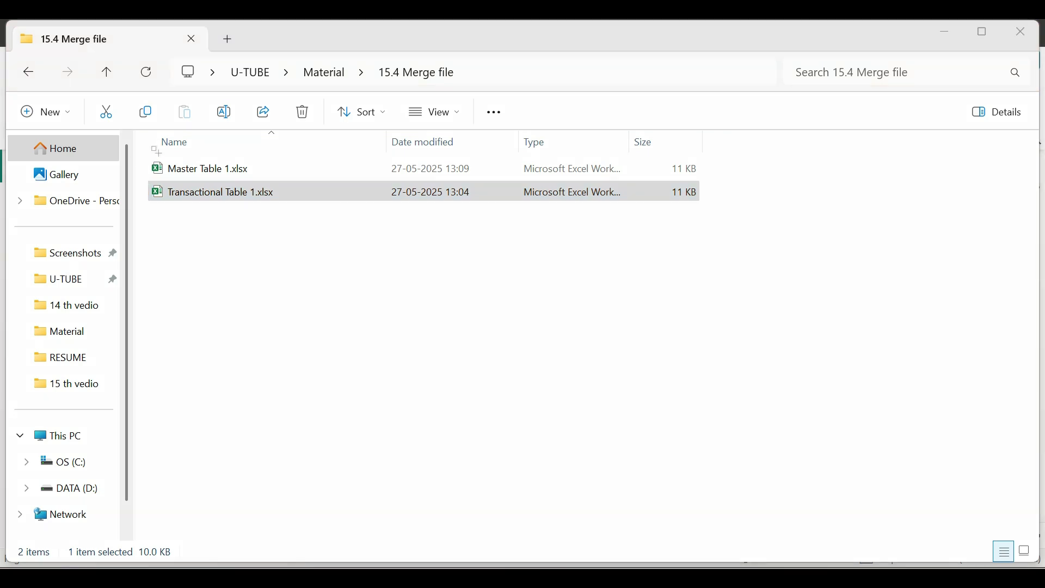
left_click_drag(155, 154, 265, 188)
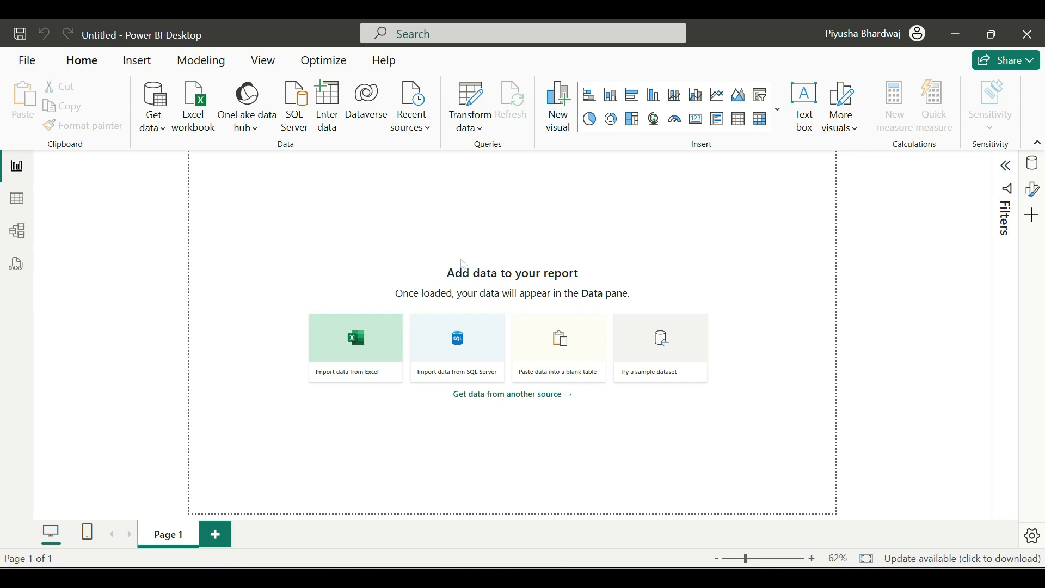
In Power BI Desktop, import master_table from Master Table 1.xlsx in the 15.4 Merge file folder for transformation and rename its query master_with_multi-column
left_click(153, 117)
left_click(207, 180)
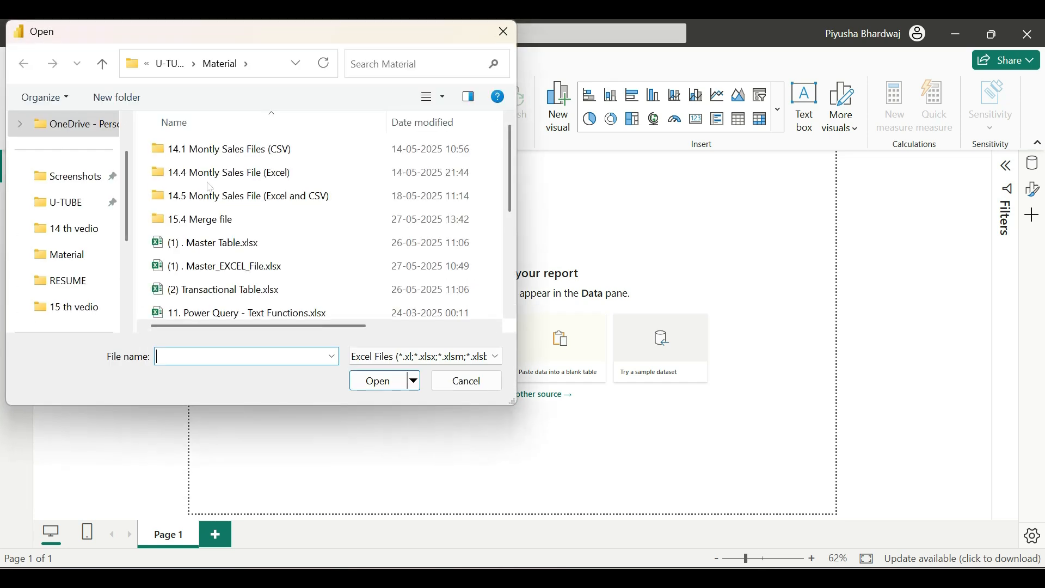
double_click(215, 220)
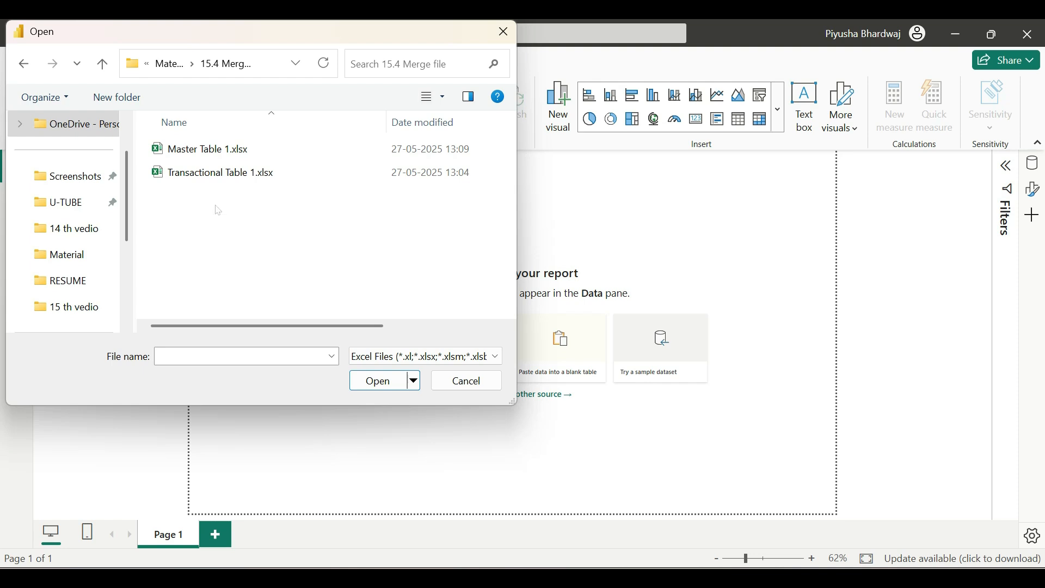
left_click(227, 158)
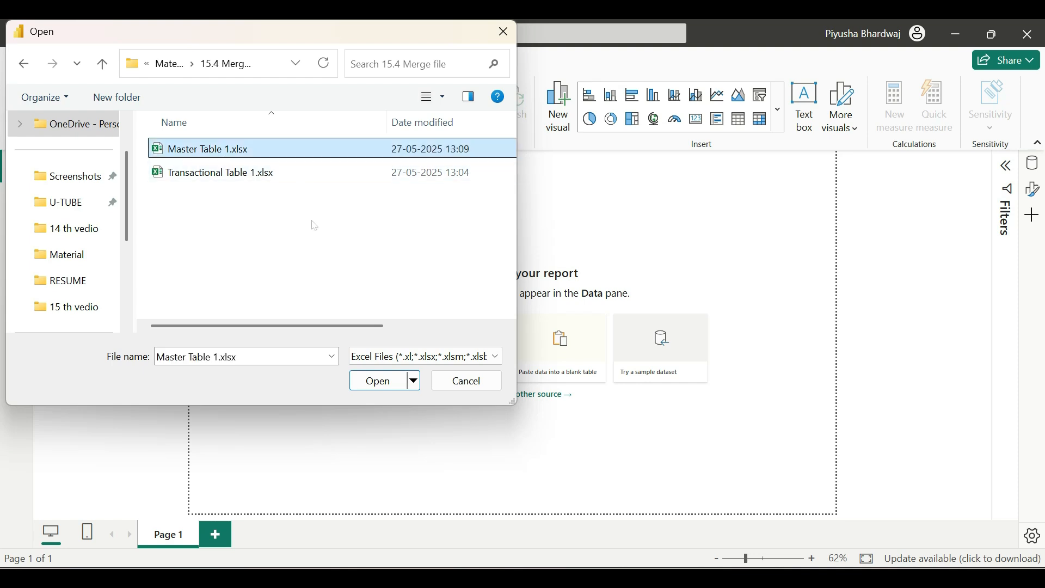
left_click(385, 382)
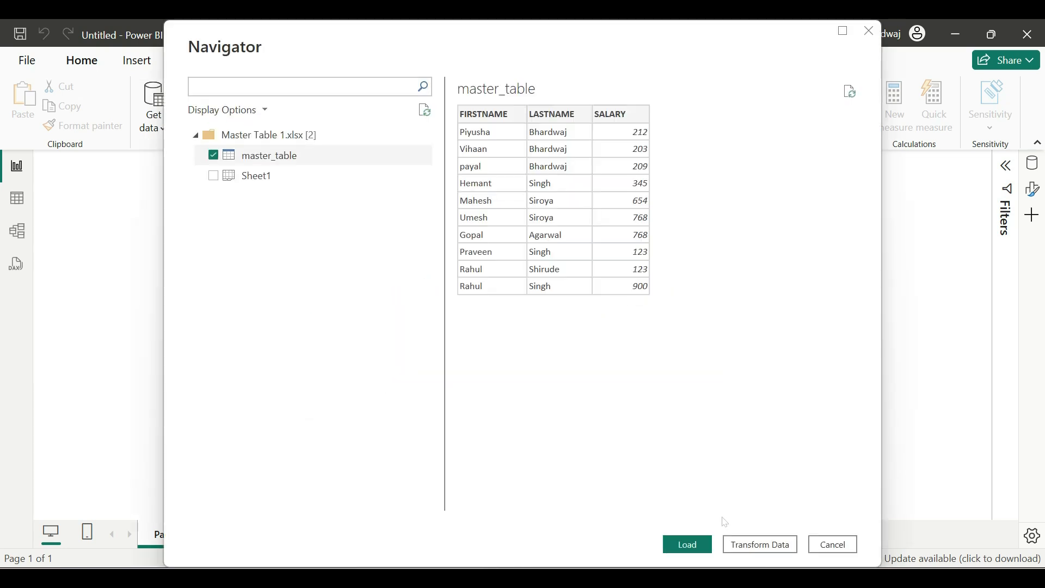
left_click(760, 544)
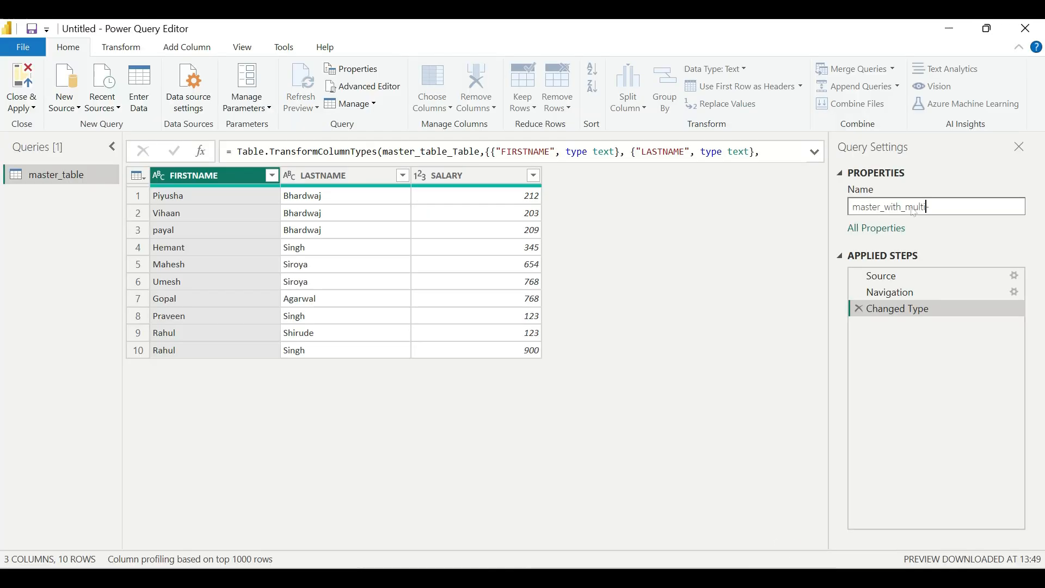
type("column")
Add Transactional_table from the Excel workbook Transactional Table 1.xlsx as a second query
left_click(77, 106)
left_click(94, 153)
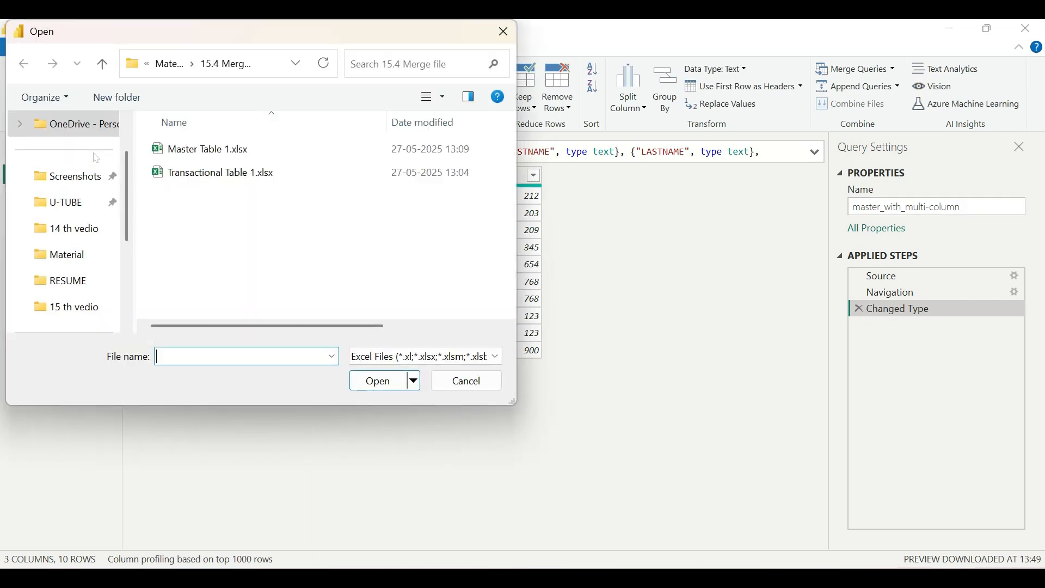
left_click(194, 184)
left_click(373, 387)
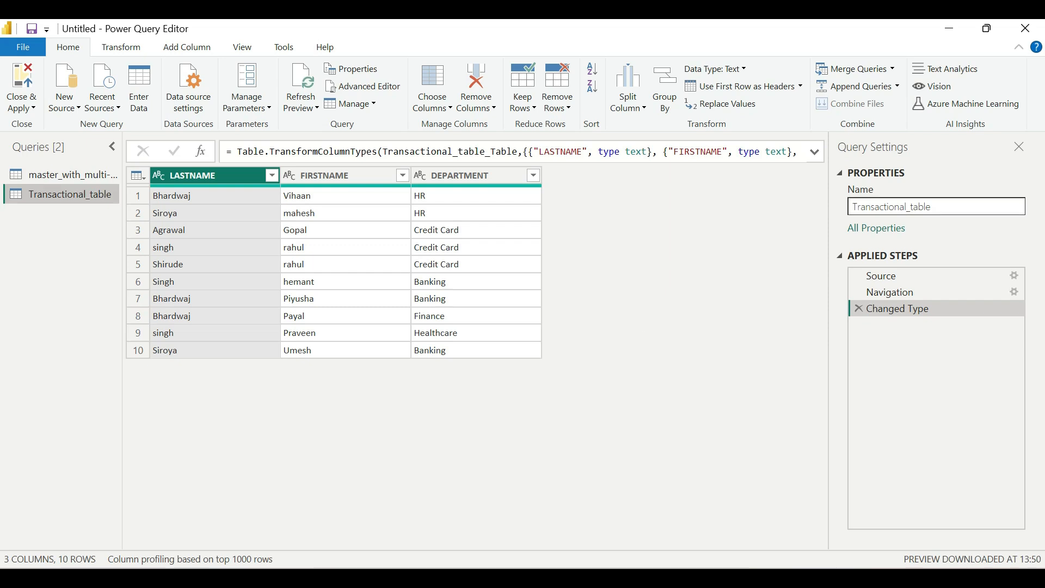
Rename the transactional query Transactional_table_multi-column and widen the query list to fit the full names
type("mn")
key("Return")
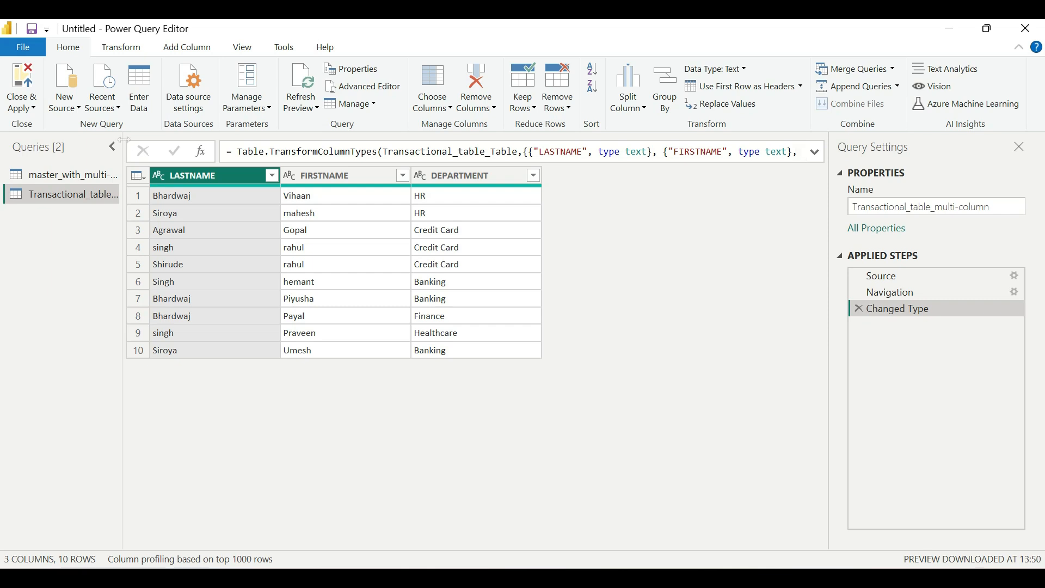
left_click_drag(124, 139, 184, 139)
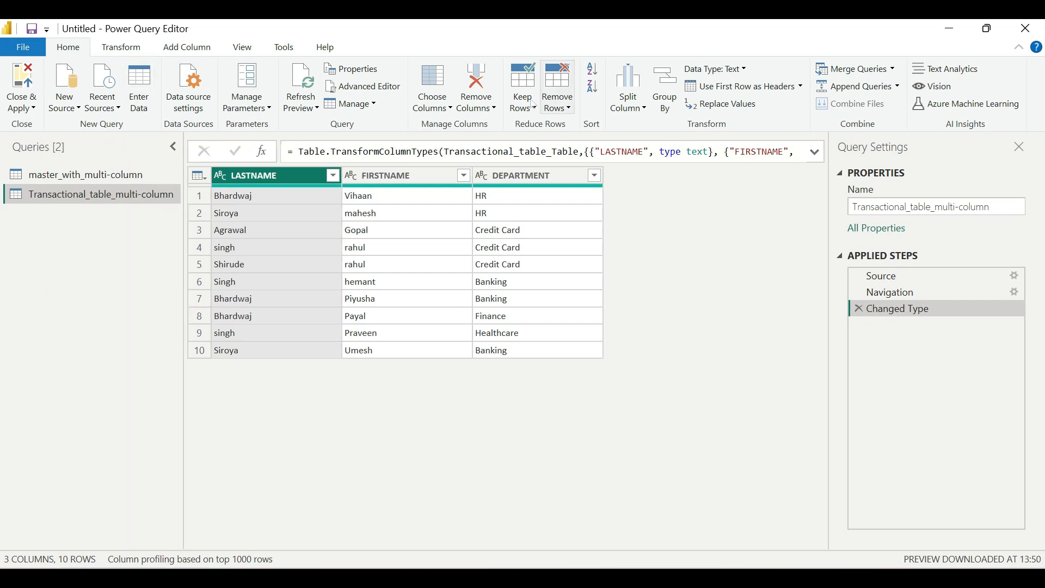
Set up a merge as a new query with Transactional_table_multi-column first and master_with_multi-column as the second table
left_click(894, 70)
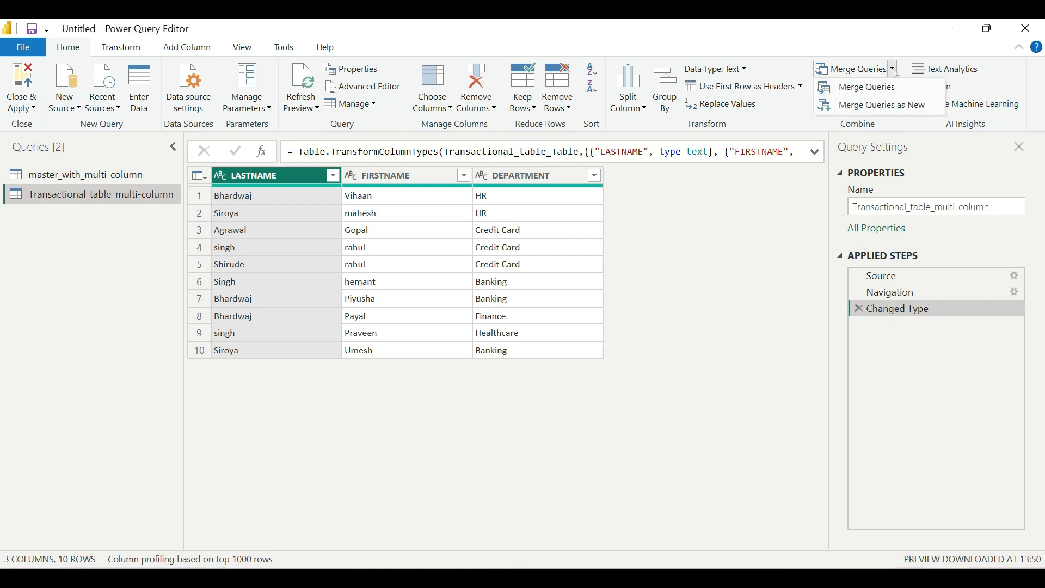
left_click(894, 106)
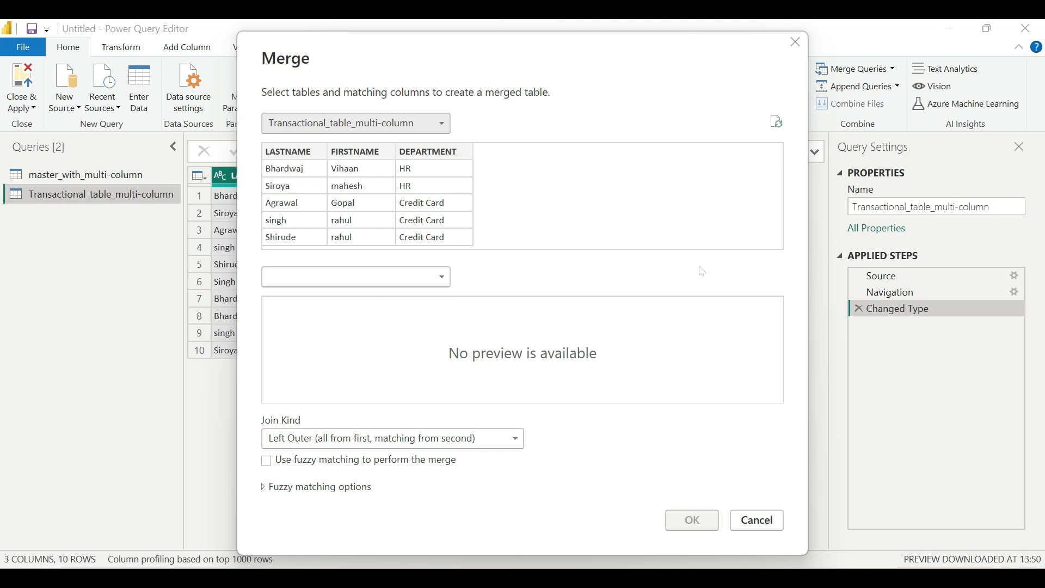
left_click(441, 277)
left_click(415, 315)
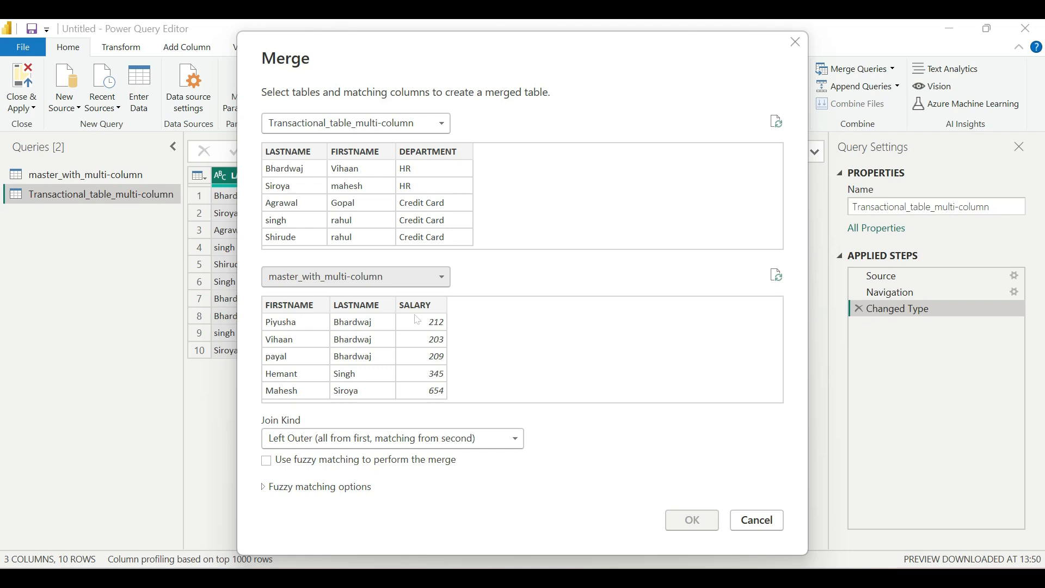
Match LASTNAME first and FIRSTNAME second in both tables and create the merged query with a Left Outer join
left_click(283, 154)
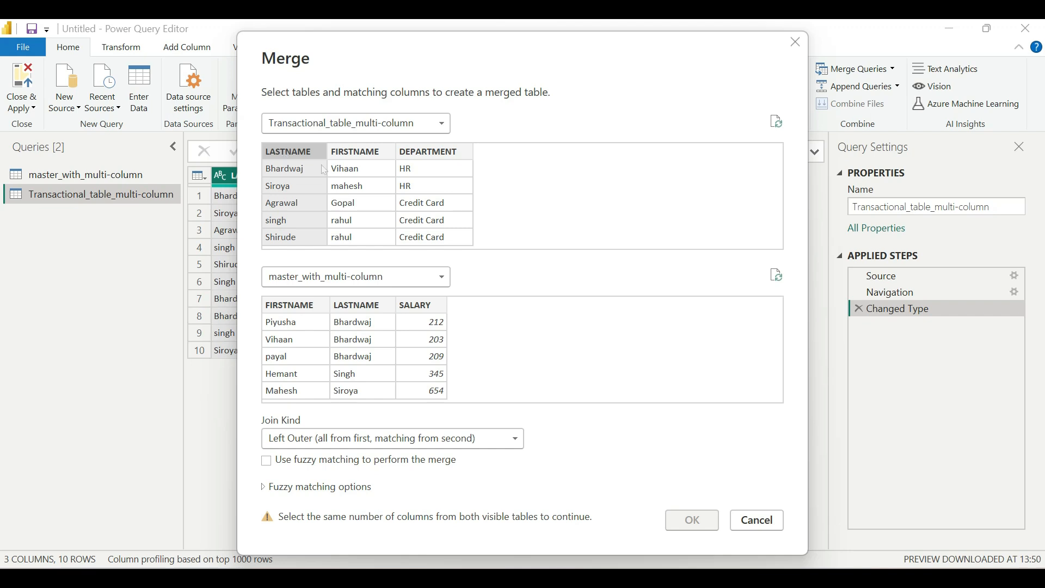
left_click(361, 154, "ctrl")
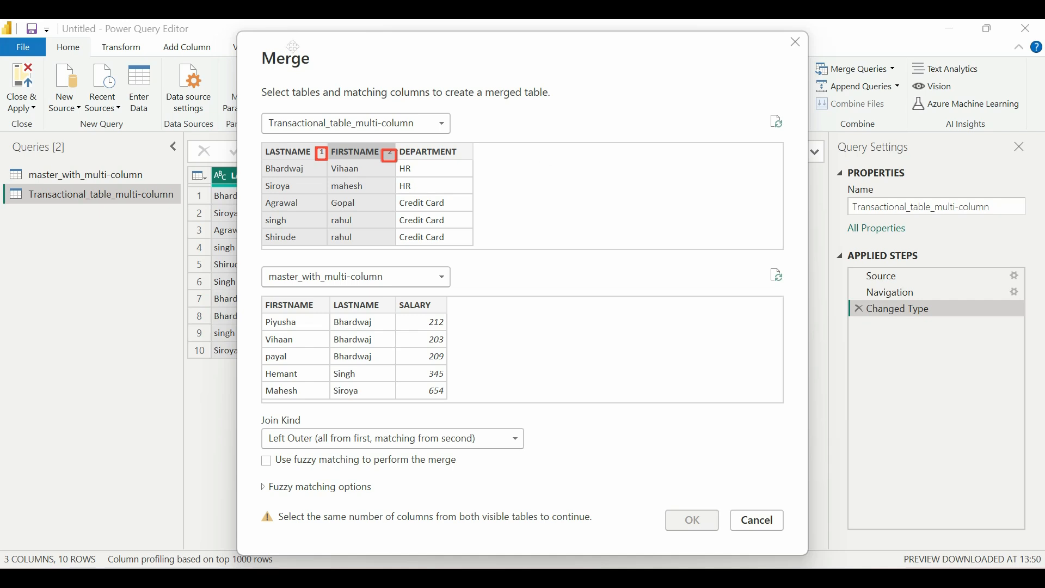
left_click(371, 308)
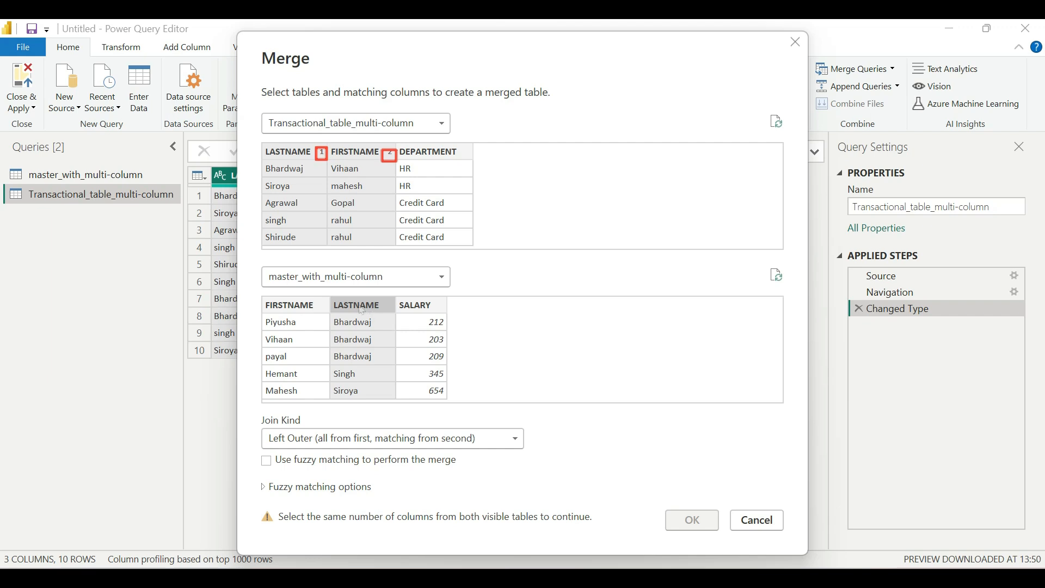
left_click(310, 308, "ctrl")
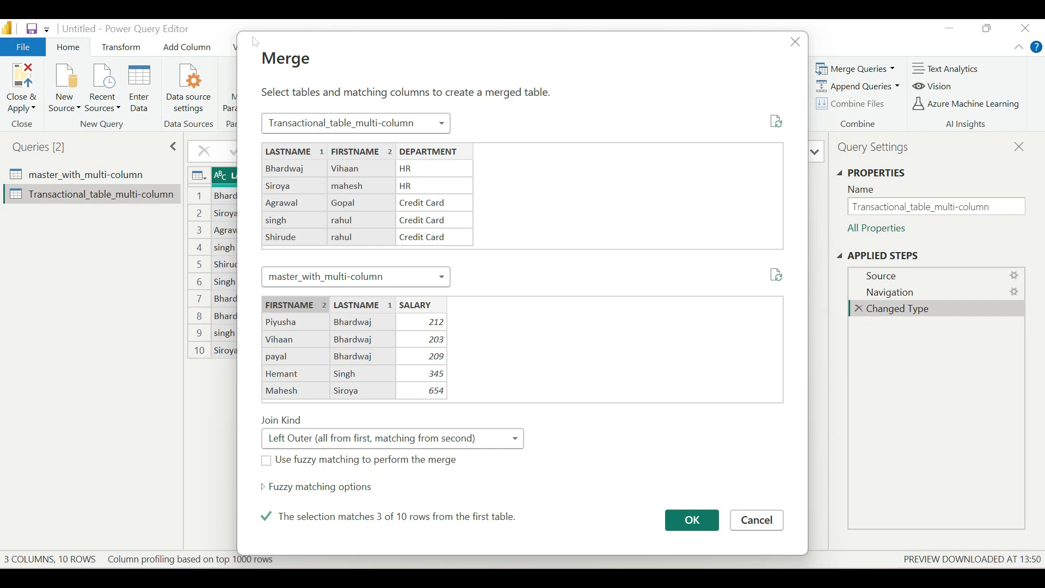
left_click(696, 521)
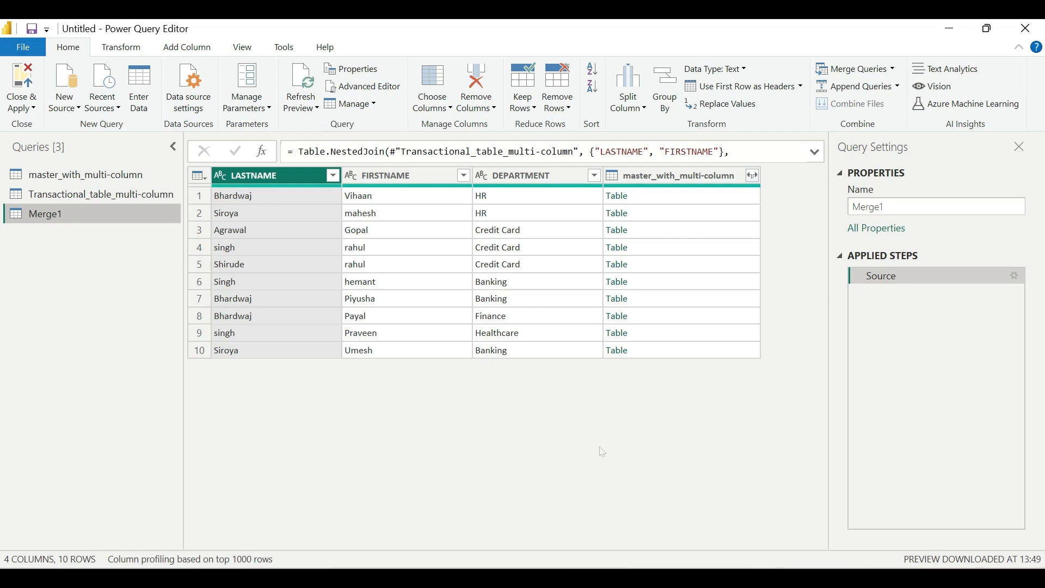
Expand only the SALARY column from master_with_multi-column in the merged query, without the original column name as prefix
left_click(752, 175)
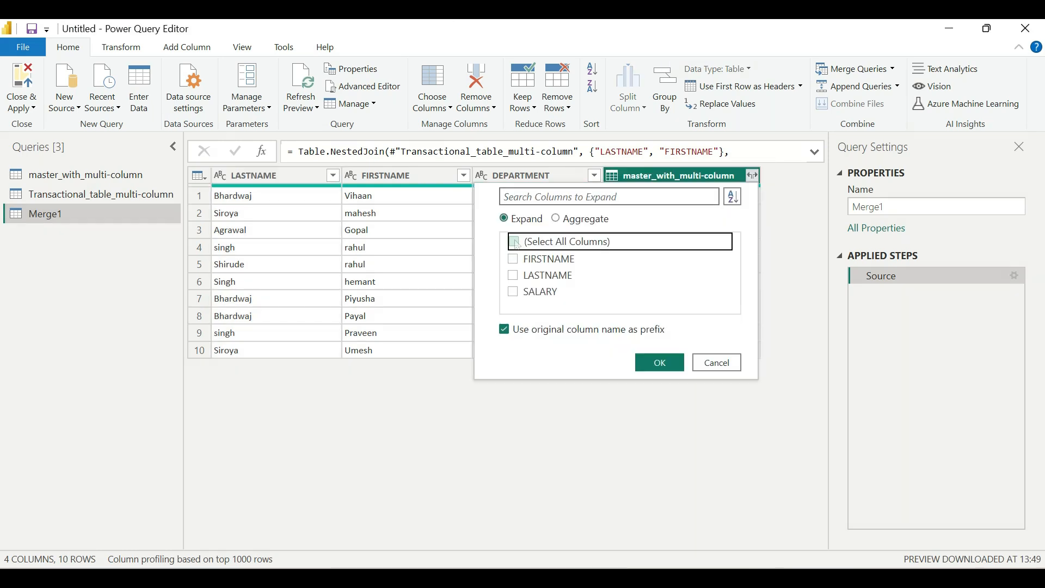
left_click(512, 292)
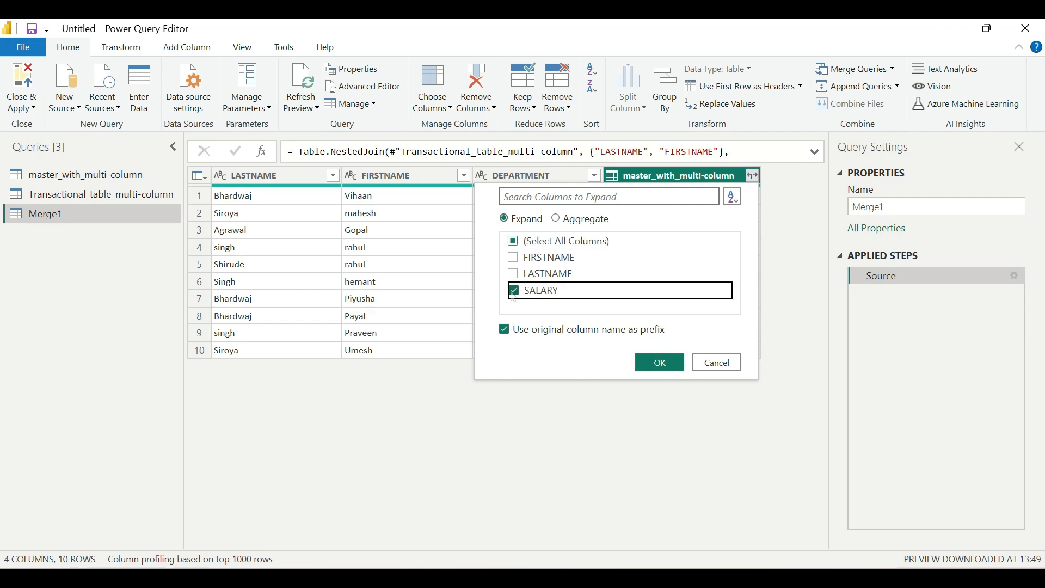
left_click(505, 330)
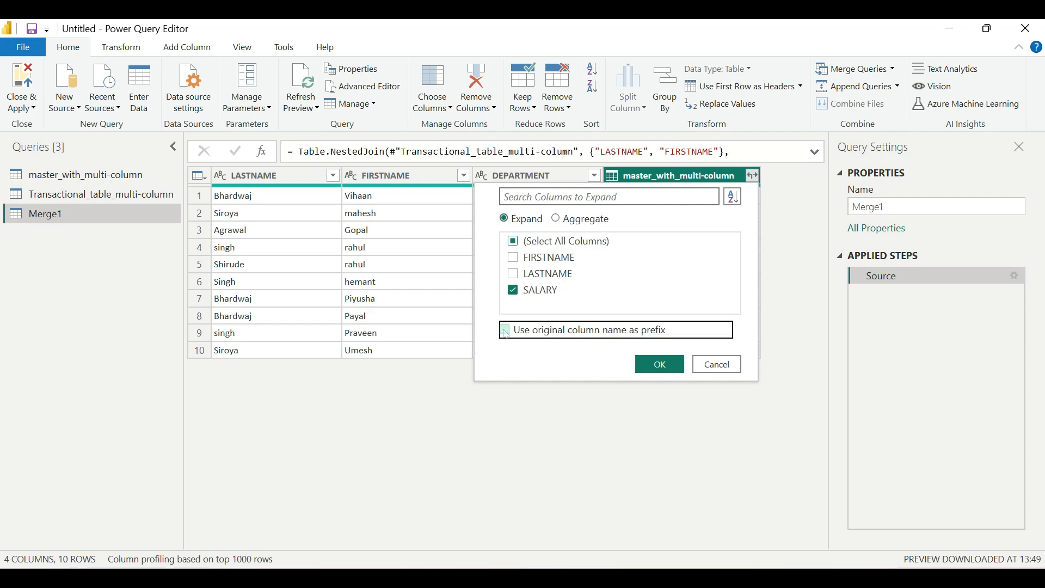
left_click(669, 369)
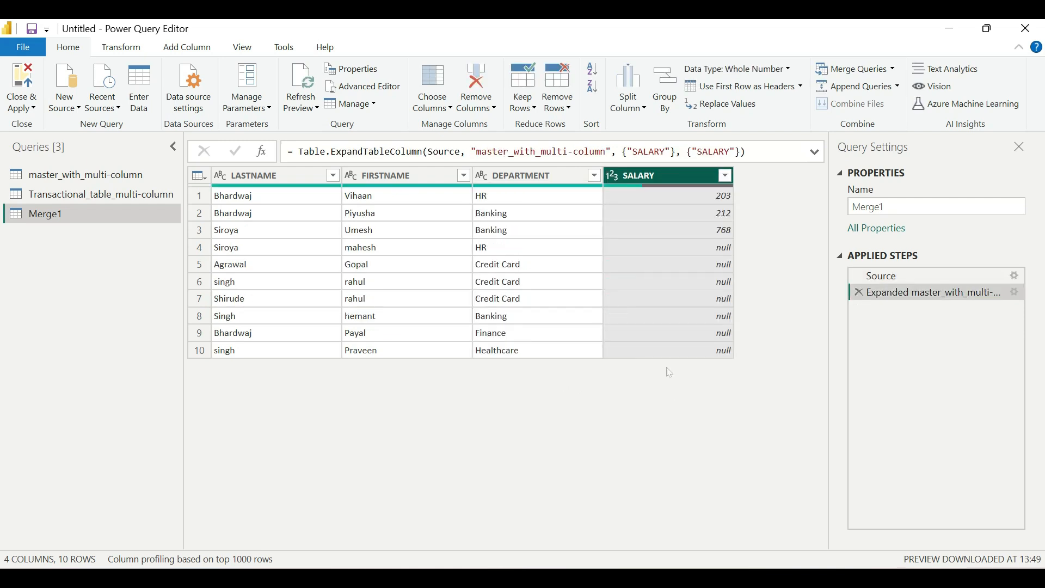